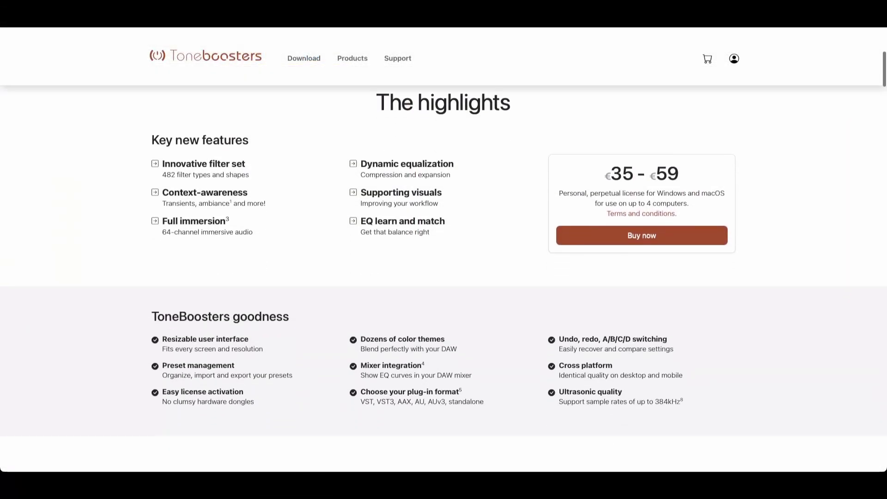
Review the TB Equalizer Pro product page, from the feature highlights down to the mobile version section
scroll(443, 249, "down", 10)
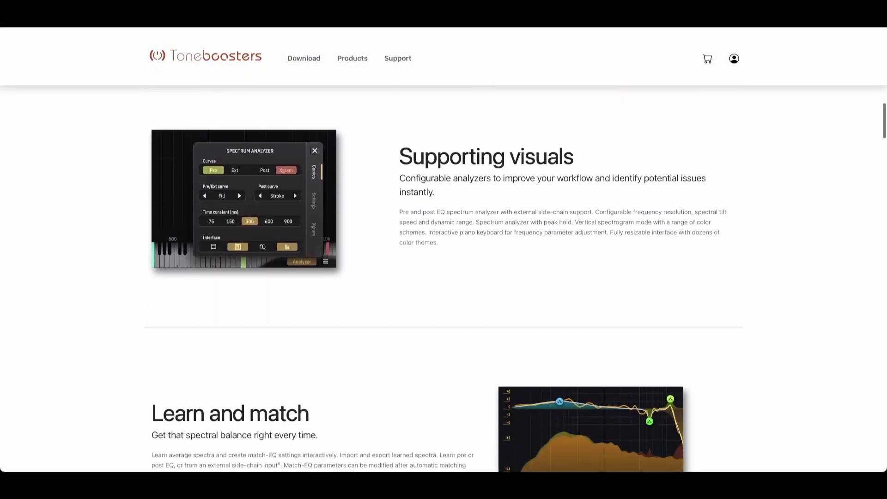
scroll(443, 250, "down", 20)
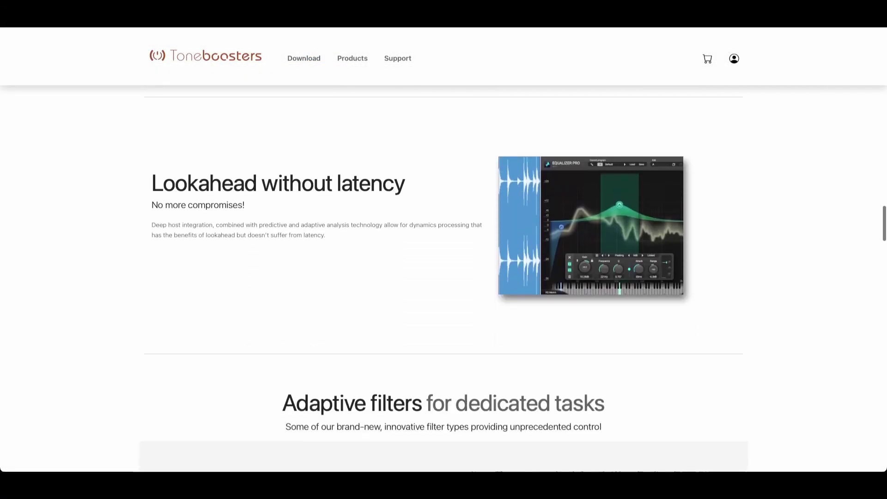
scroll(443, 249, "down", 20)
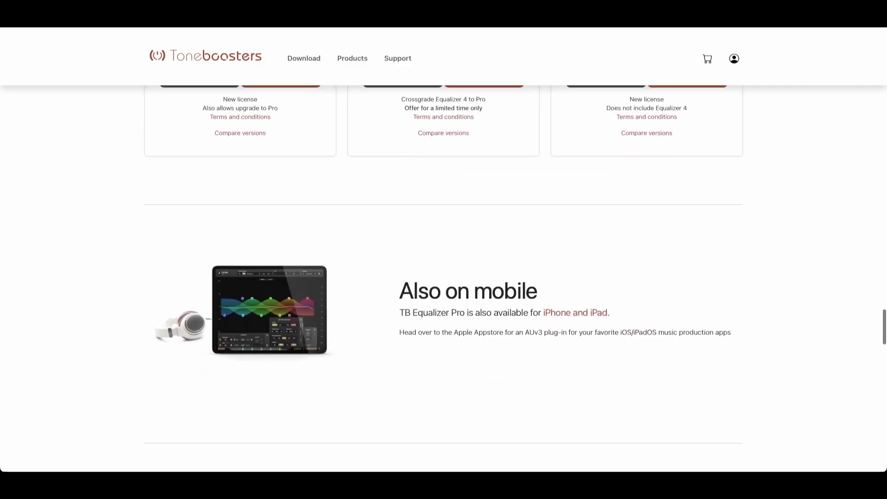
scroll(444, 249, "down", 20)
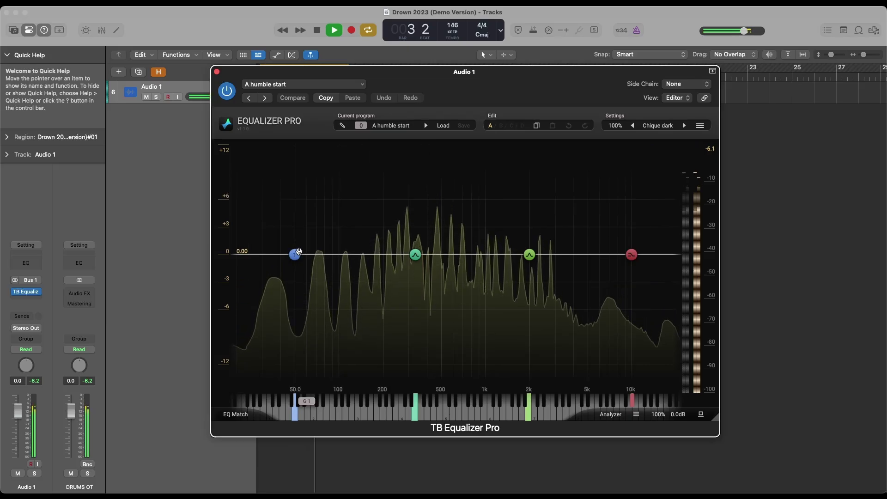
In the TB Equalizer Pro plug-in in Logic Pro, set the 50 Hz lowshelf band to 62 Hz, Q 2.790 and about 0.4 dB gain
left_click(296, 254)
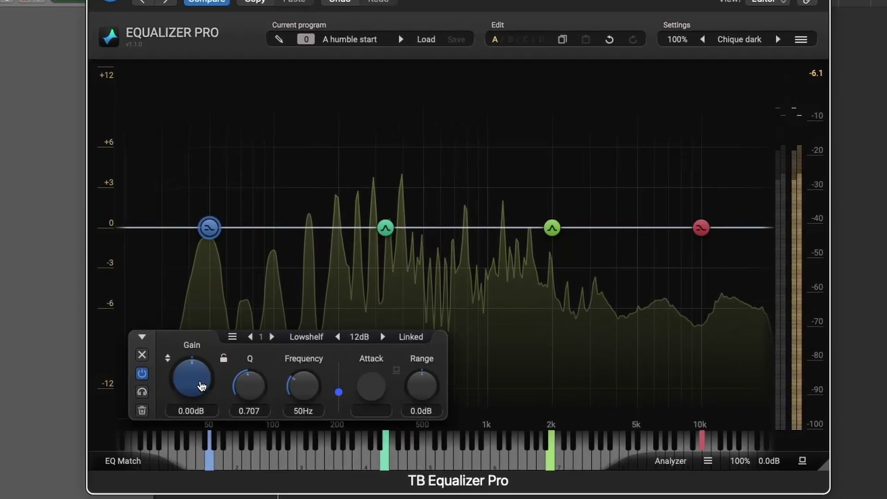
left_click_drag(201, 385, 191, 372)
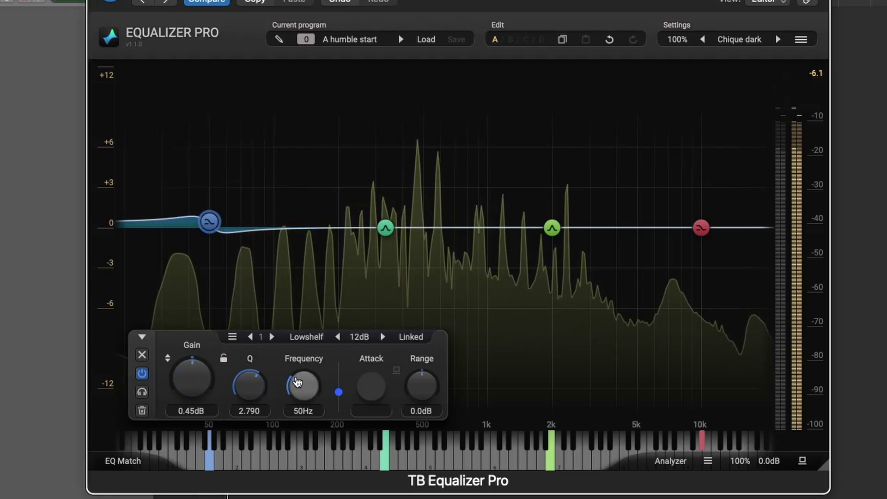
mouse_move(304, 385)
left_mouse_down()
mouse_move(310, 363)
mouse_move(294, 370)
left_mouse_up()
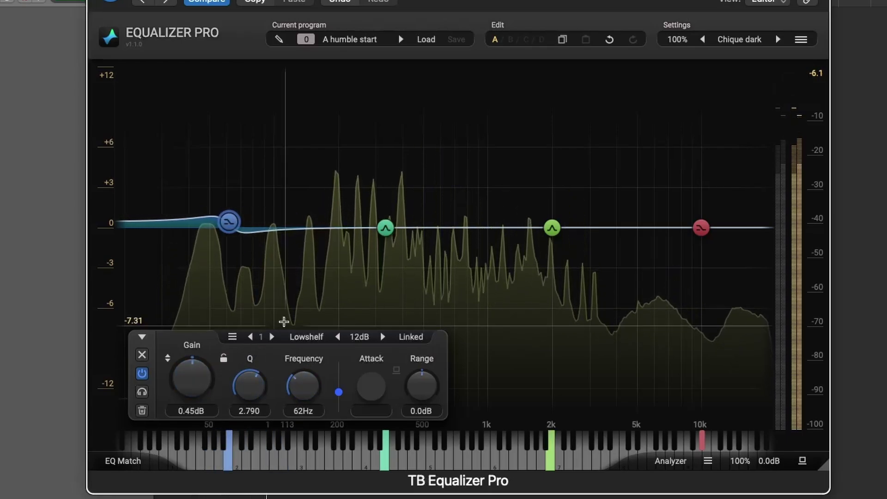
left_click_drag(229, 222, 238, 221)
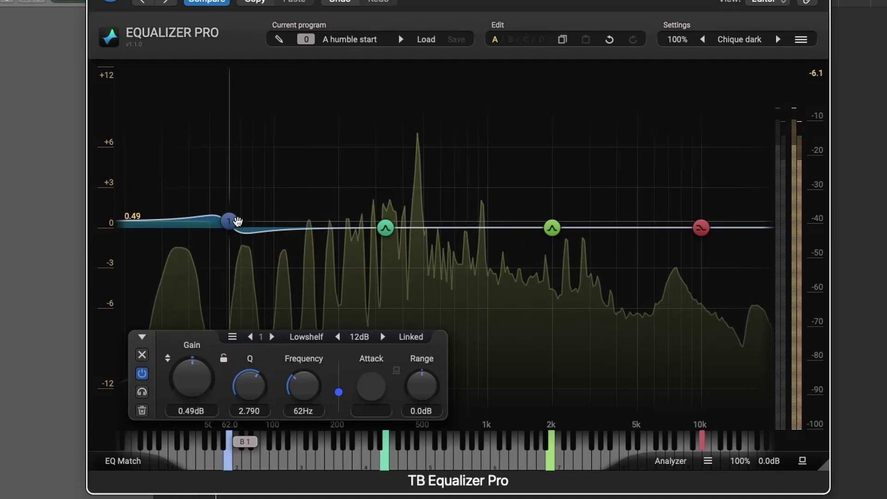
left_click(271, 276)
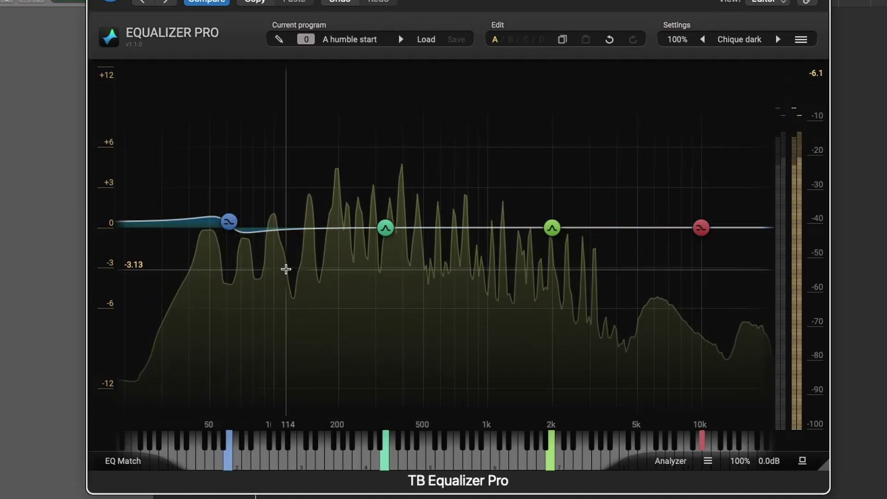
Add three peaking bands to the EQ curve at about 152 Hz, 577 Hz and 3725 Hz
left_click(311, 229)
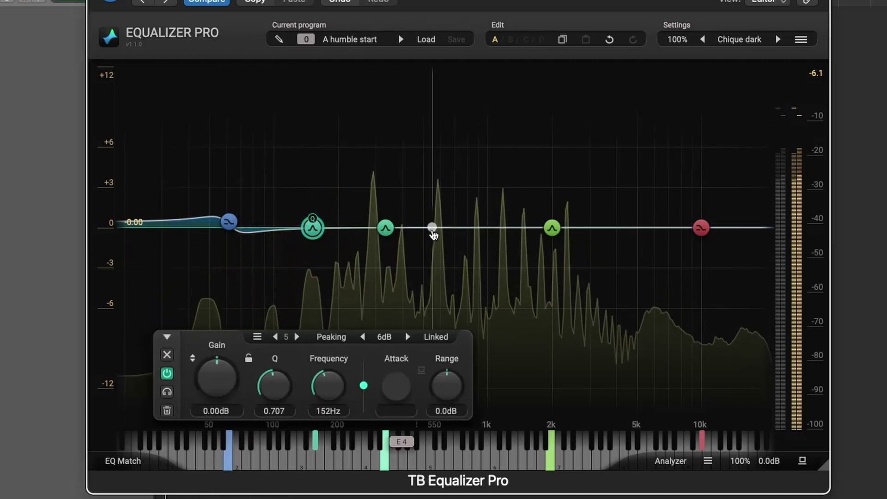
left_click(436, 230)
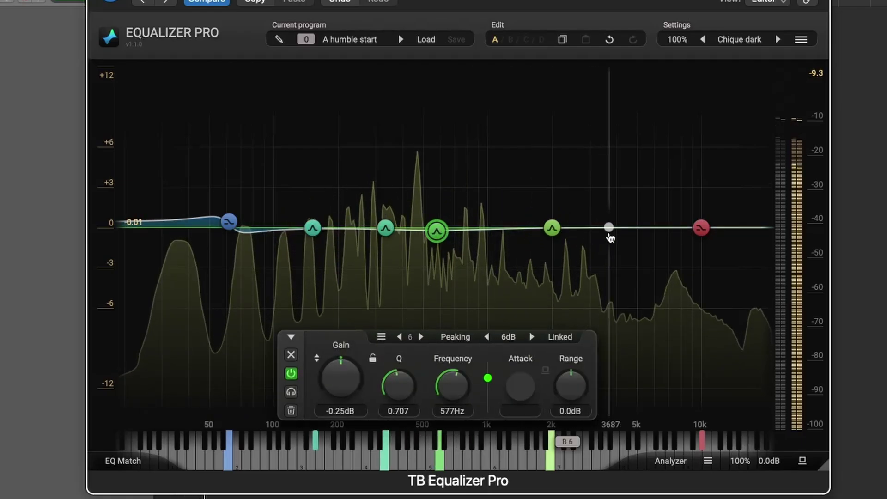
left_click(609, 229)
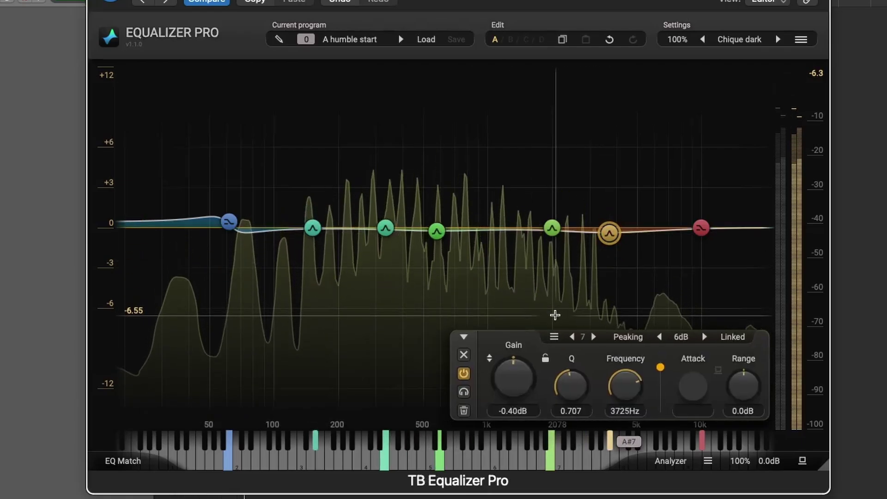
Change the filter type of the 3725 Hz band to Lowshelf transient
left_click(616, 338)
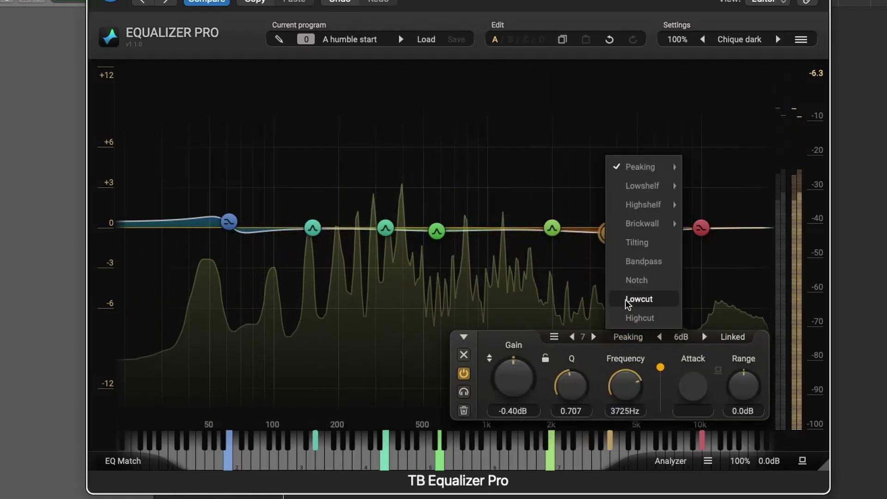
mouse_move(639, 190)
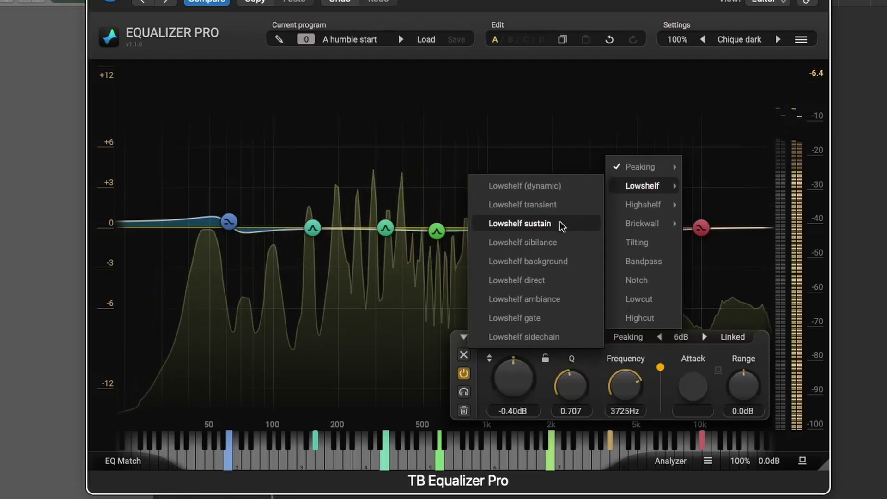
left_click(551, 211)
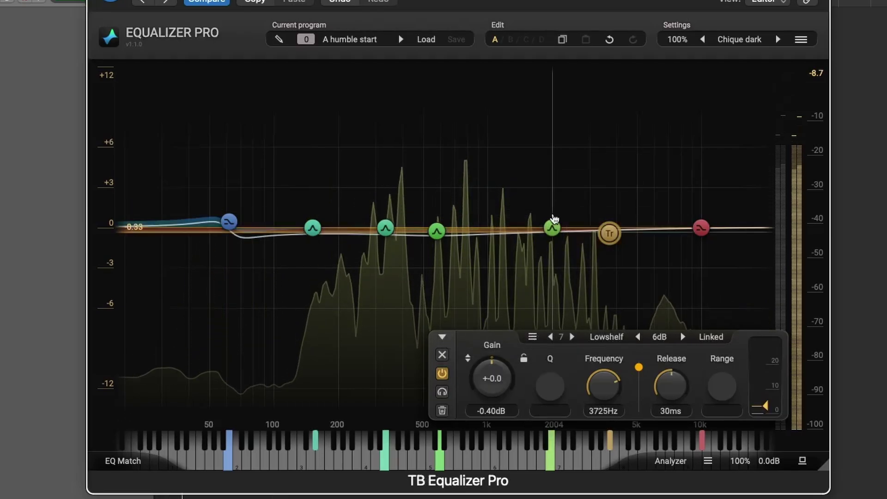
Try the Brickwall lowcut filter type on the 3725 Hz band and undo the change
left_click(613, 344)
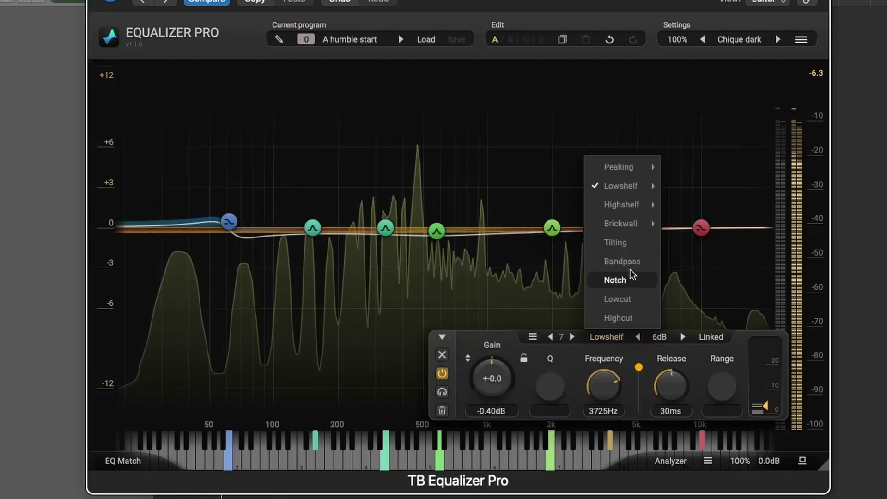
mouse_move(637, 224)
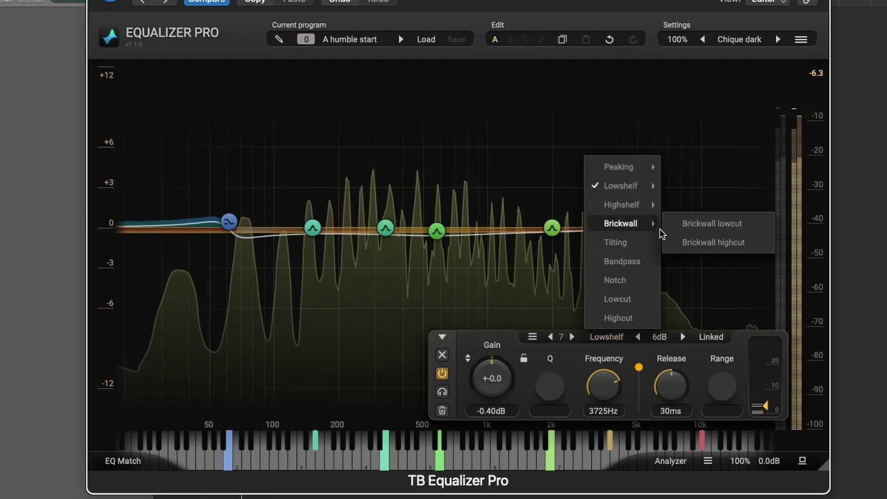
left_click(689, 223)
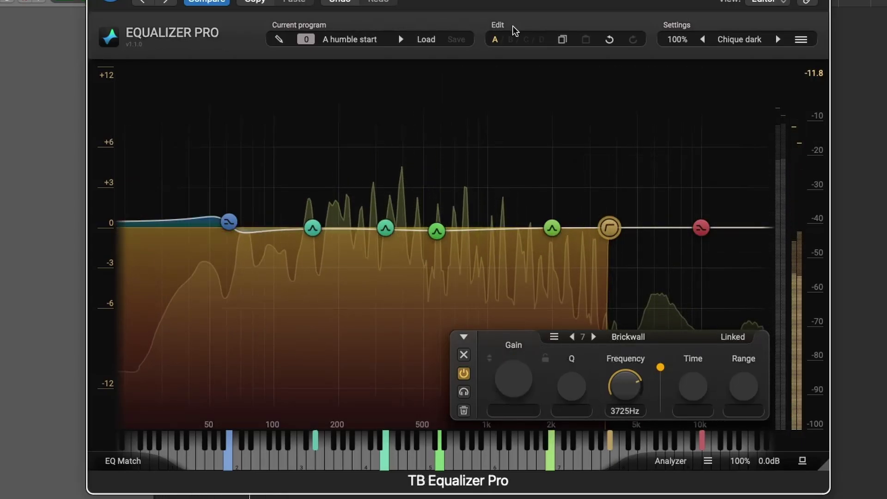
left_click(609, 40)
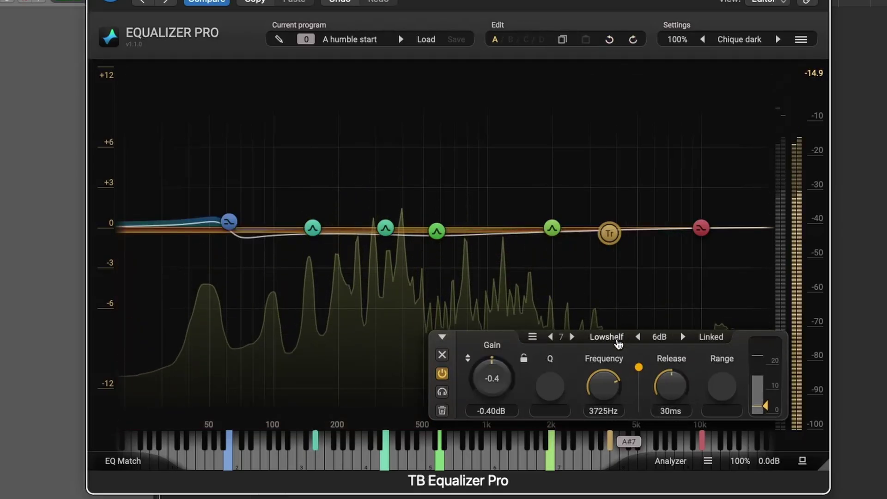
left_click(533, 337)
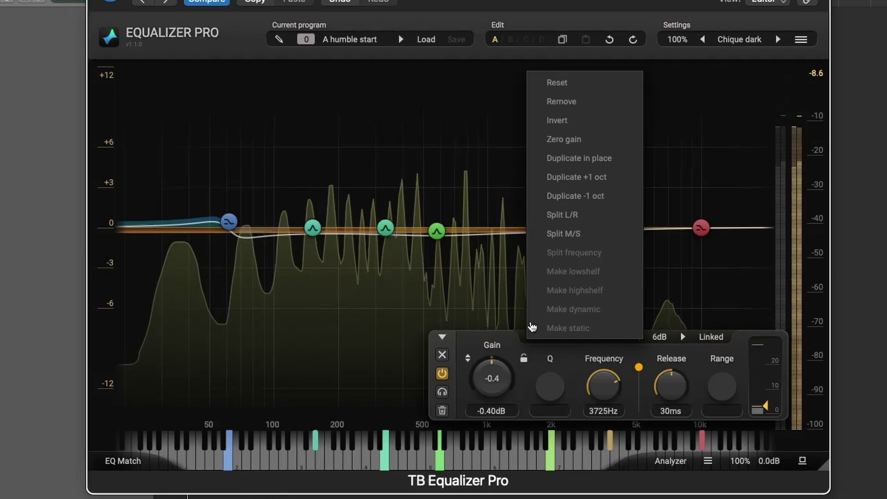
left_click(497, 326)
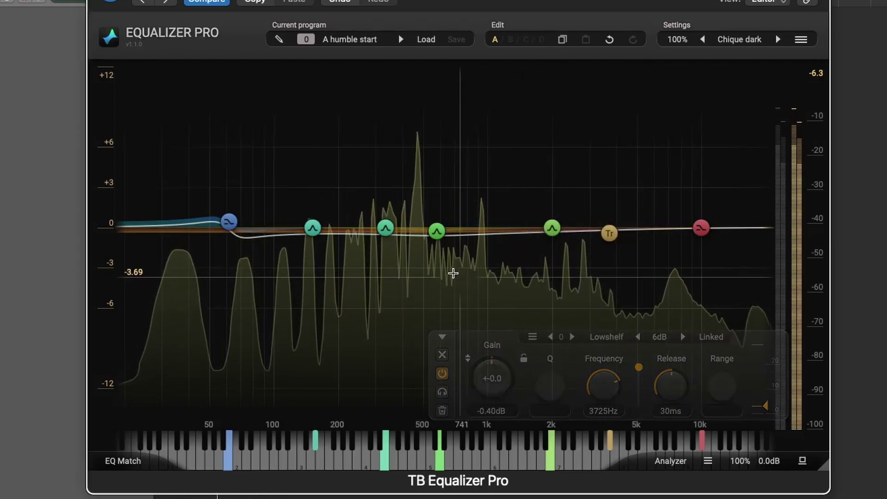
Make the 333 Hz peaking band dynamic and return it to static
left_click(385, 228)
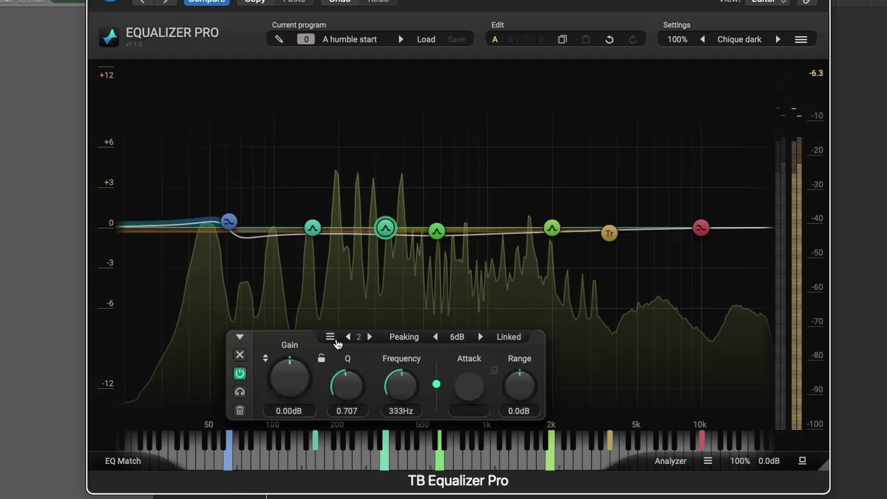
left_click(331, 337)
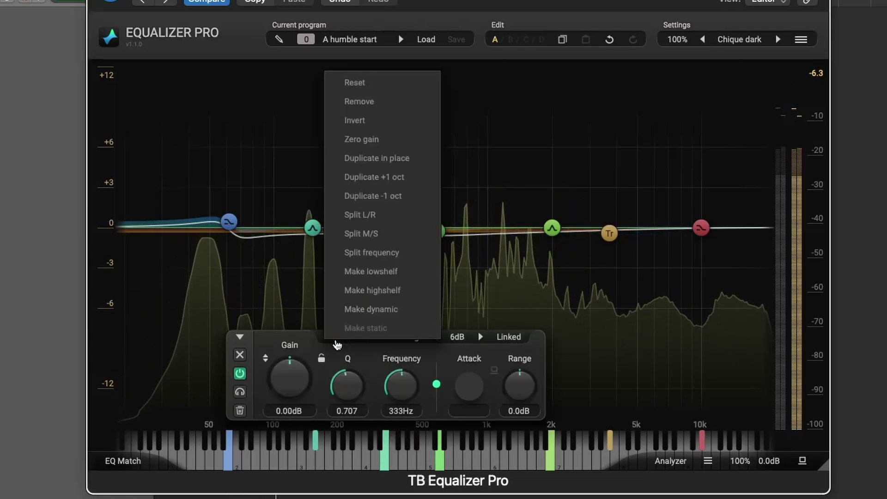
left_click(354, 309)
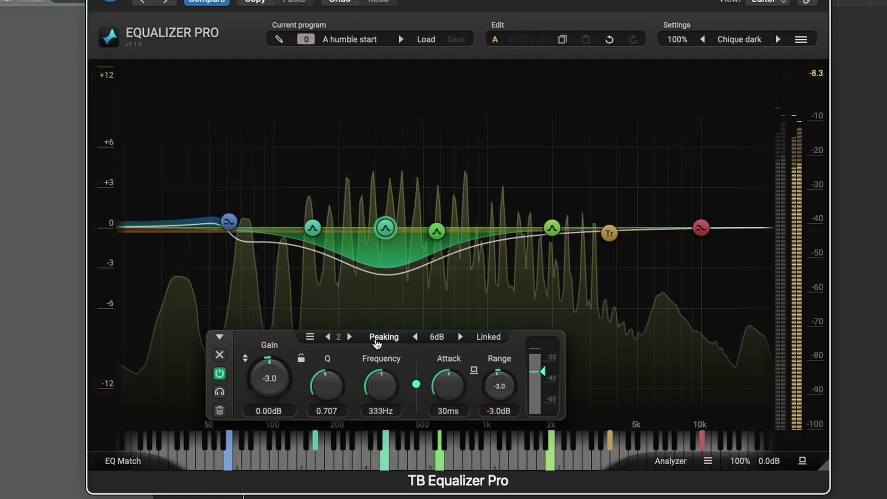
left_click(228, 221)
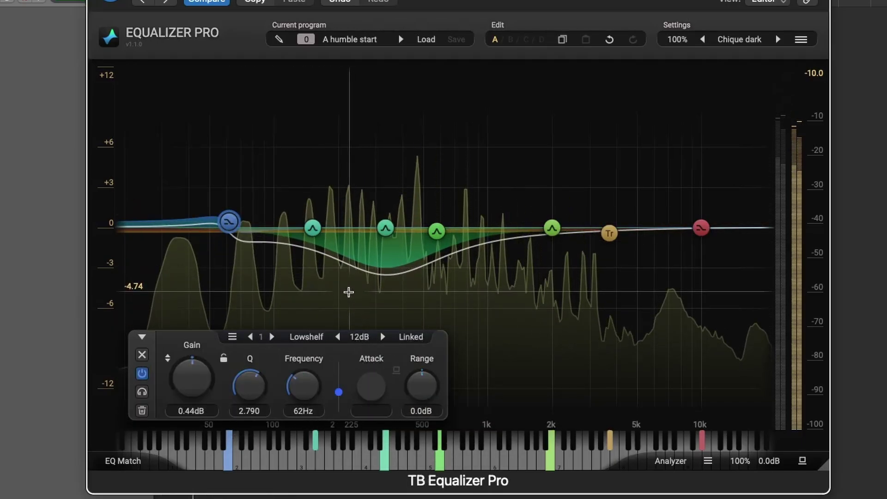
left_click(385, 228)
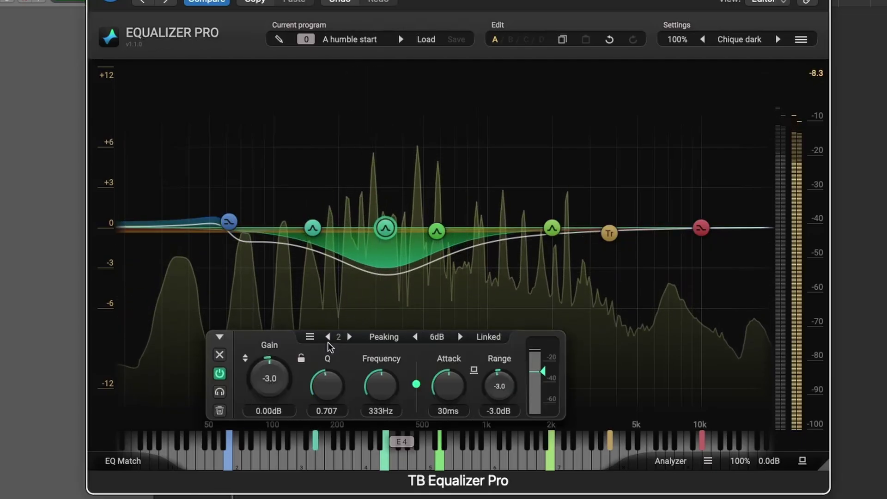
left_click(310, 337)
left_click(325, 329)
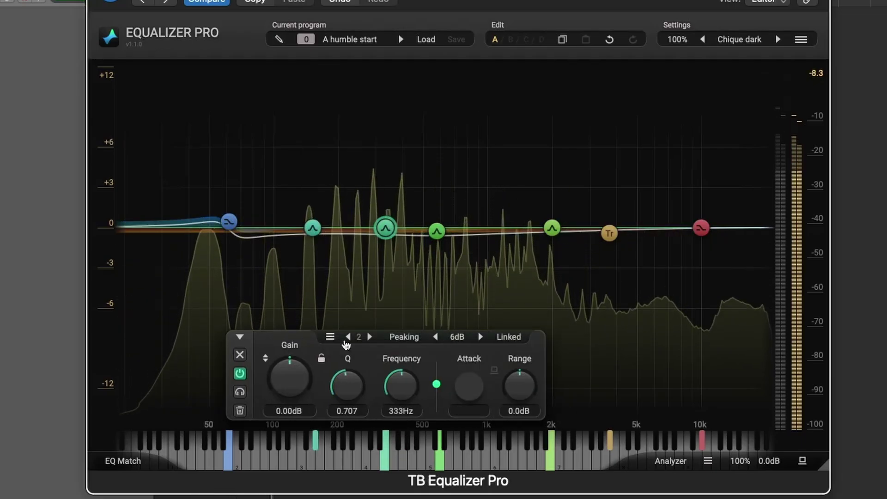
Set the 333 Hz peaking band to 405 Hz, Q 3.732, -0.45 dB gain and a 3.3 dB range
left_click_drag(353, 396, 368, 366)
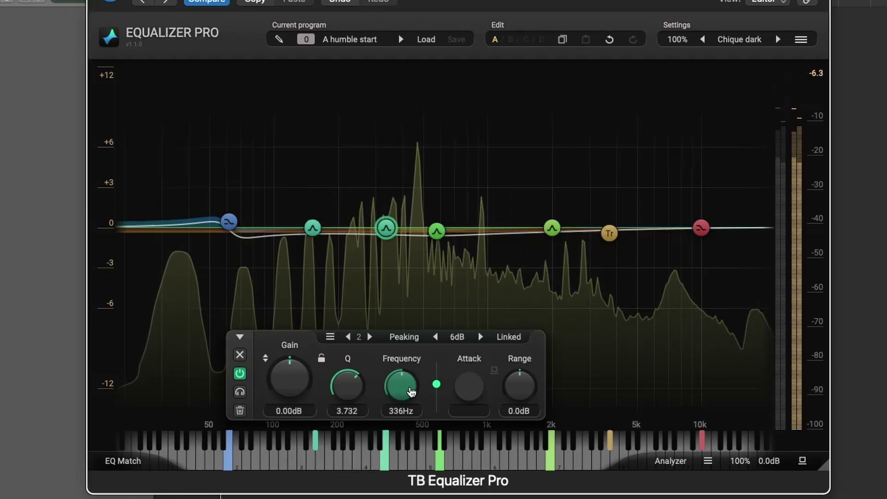
left_click_drag(411, 391, 411, 381)
left_click_drag(302, 384, 319, 378)
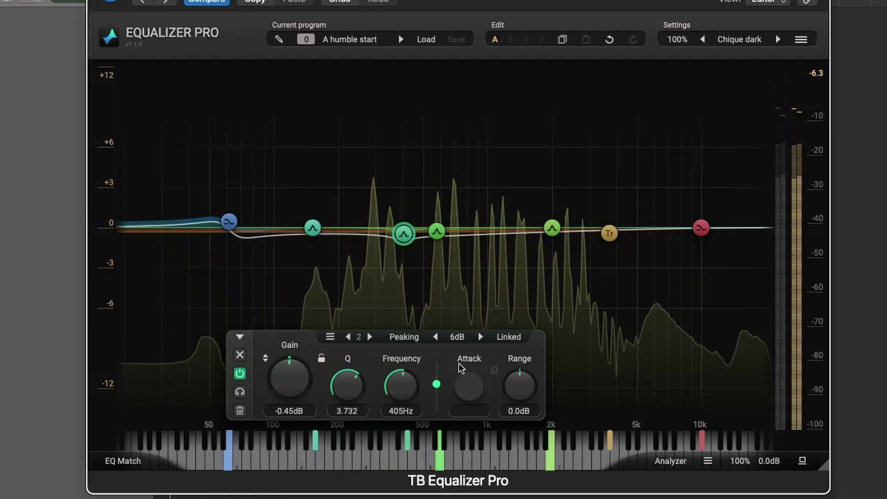
left_click_drag(518, 383, 523, 374)
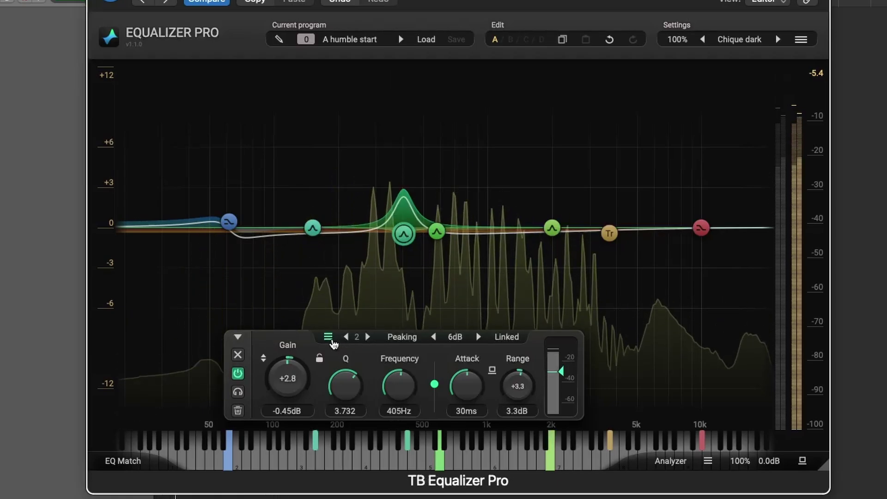
Change the filter type of the 405 Hz peaking band to Lowshelf background
left_click(337, 342)
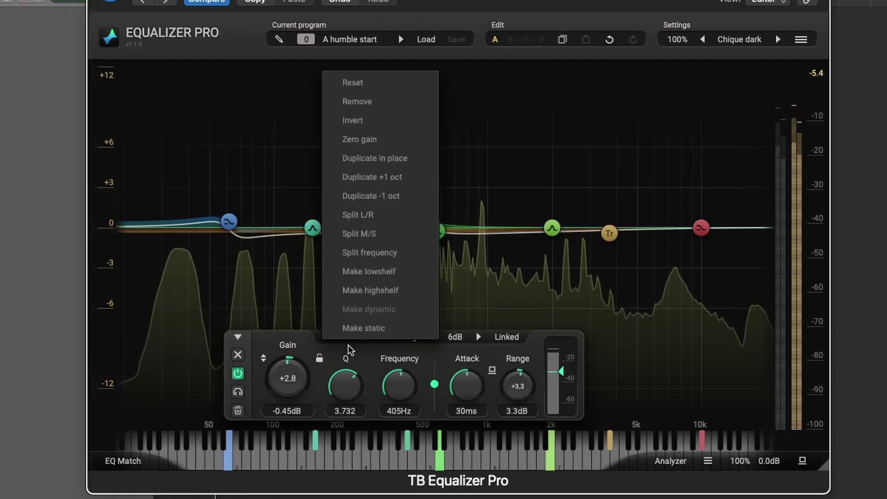
left_click(418, 338)
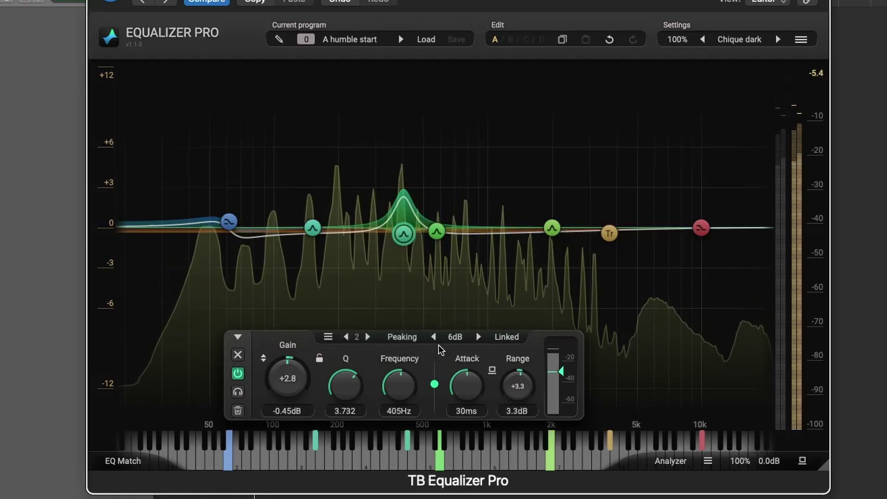
left_click(418, 337)
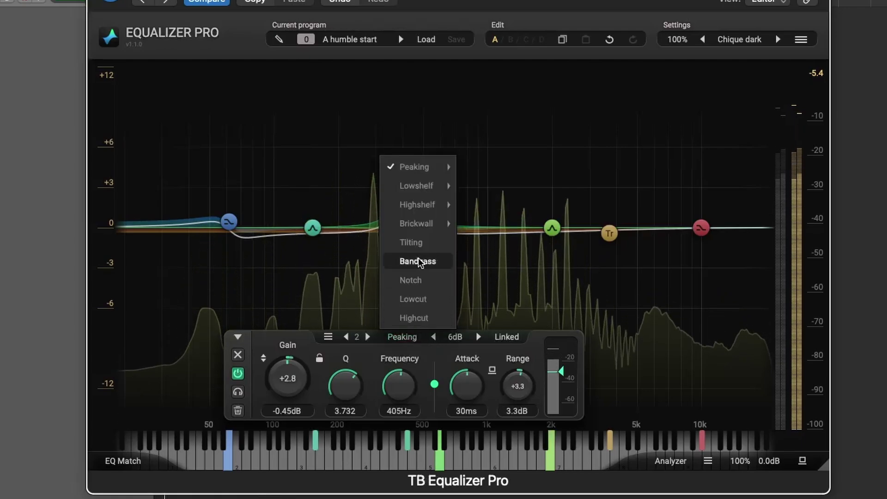
mouse_move(415, 187)
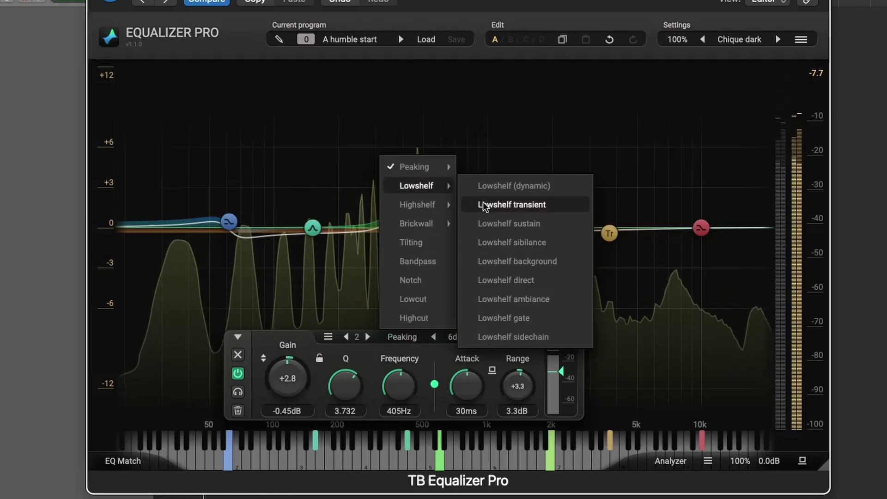
left_click(483, 258)
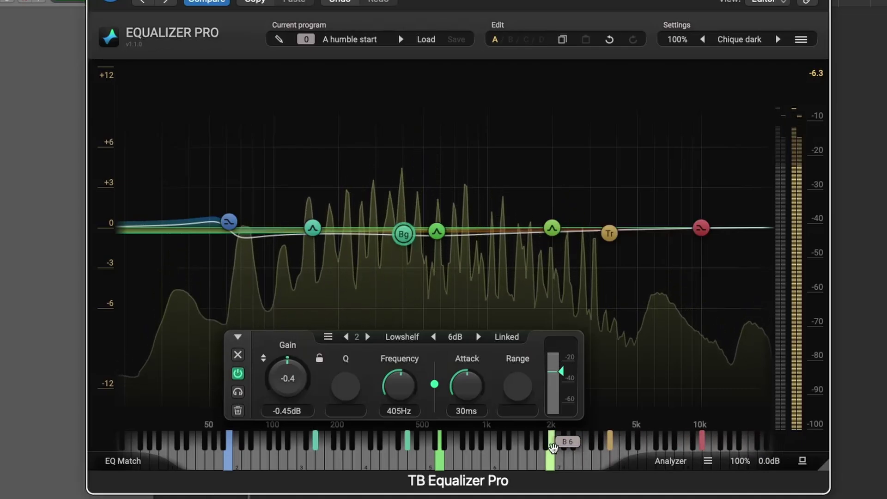
Move the 2 kHz peaking band to about 1 kHz and add peaking bands at 2093 Hz and 95 Hz
mouse_move(551, 444)
left_mouse_down()
mouse_move(578, 449)
mouse_move(492, 449)
left_mouse_up()
double_click(563, 455)
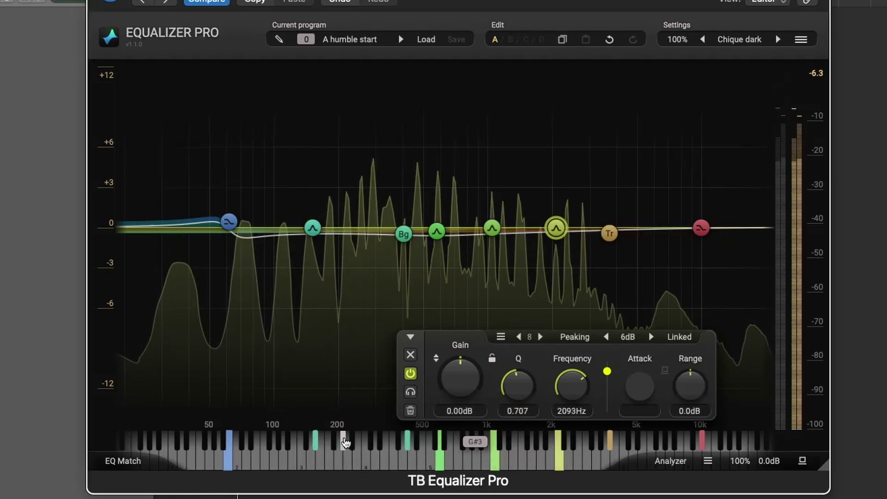
double_click(357, 451)
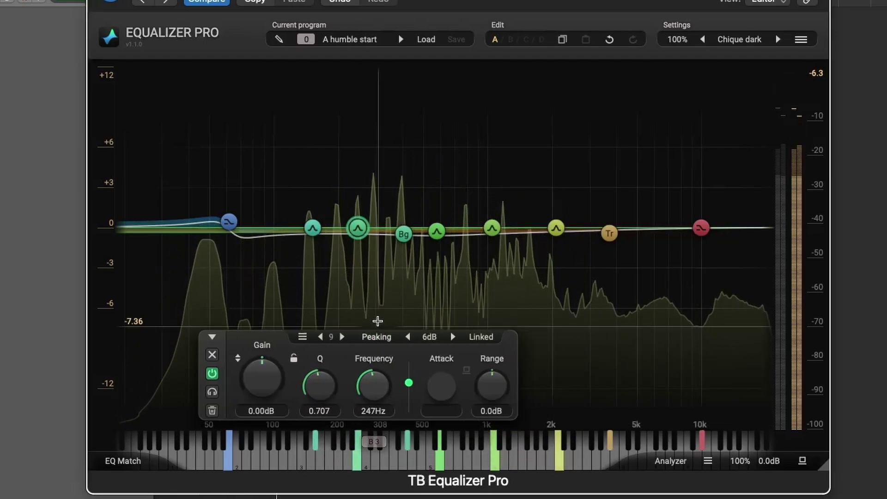
left_click_drag(358, 229, 264, 233)
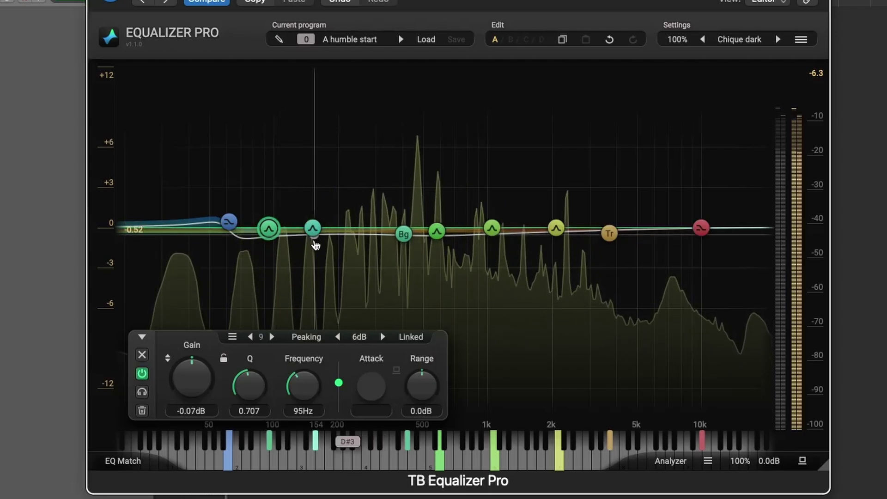
left_click(337, 305)
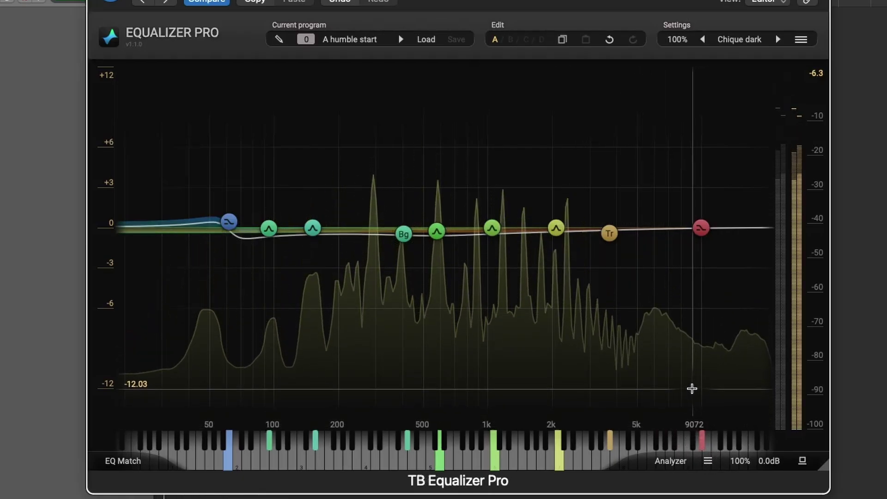
Set the spectrum analyzer's dynamic range to 120 dB
left_click(707, 462)
left_click(708, 460)
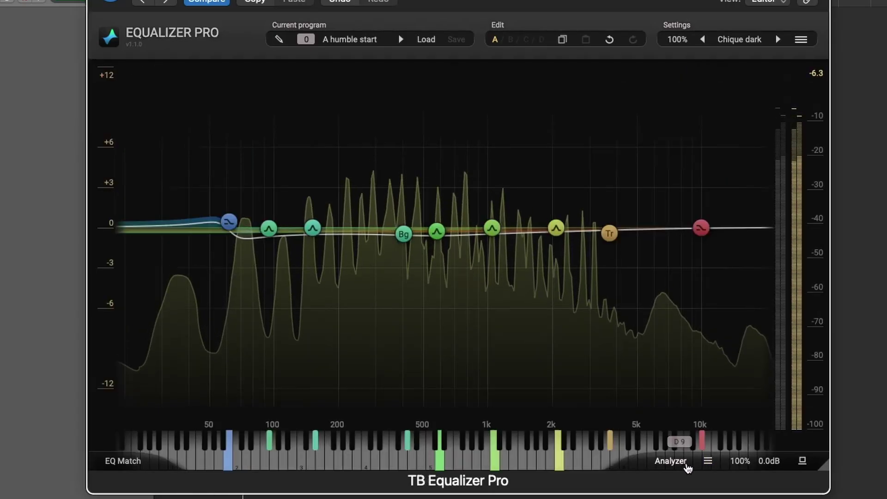
left_click(680, 464)
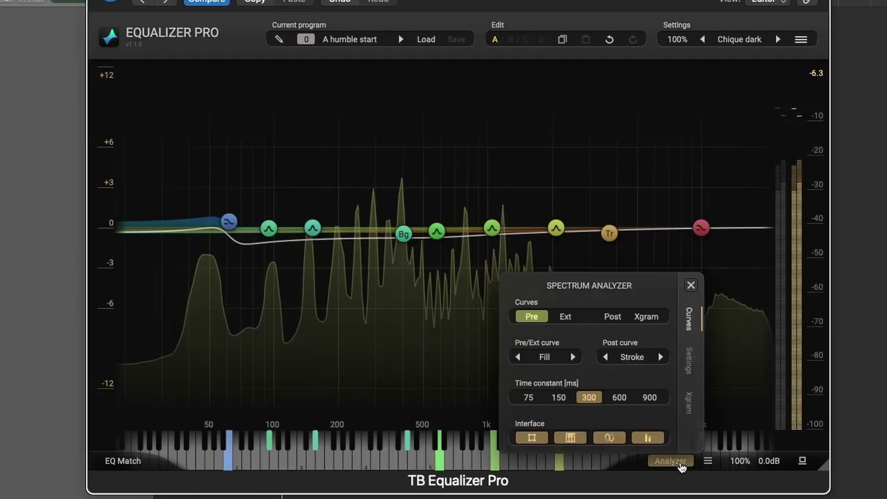
left_click(690, 370)
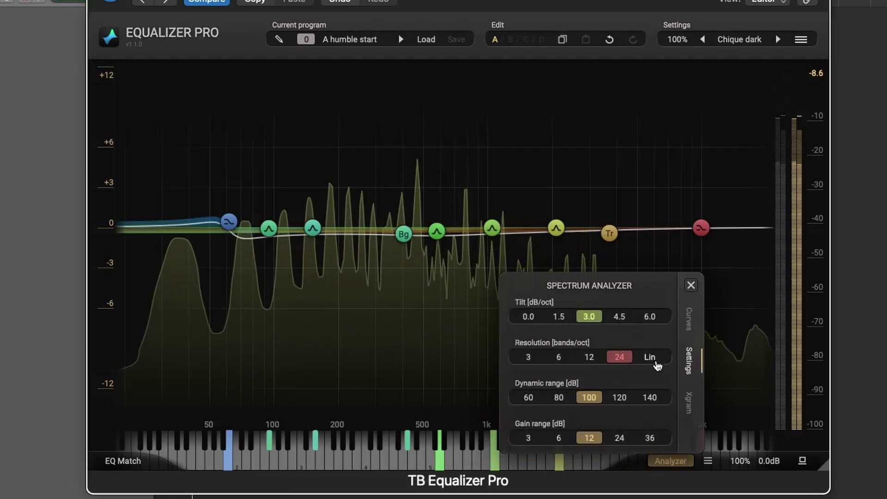
left_click(619, 398)
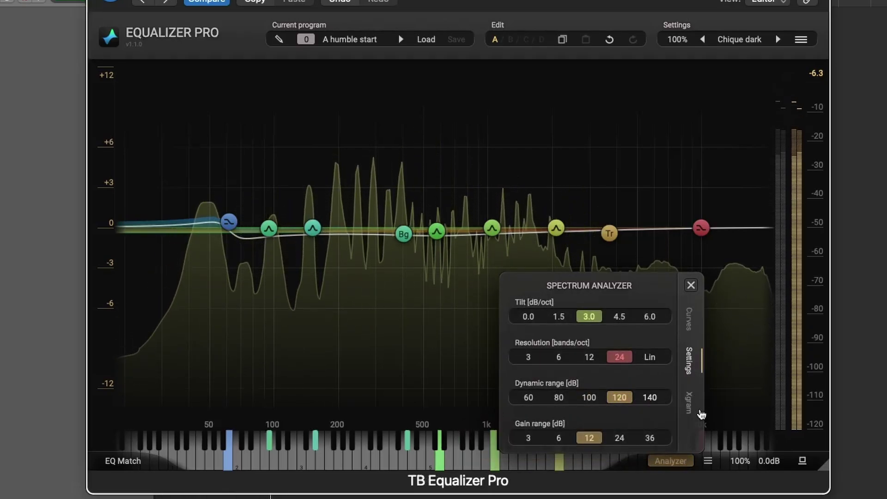
Set the overall EQ Gain to 99% and close the output and spectrum analyzer settings
left_click(765, 461)
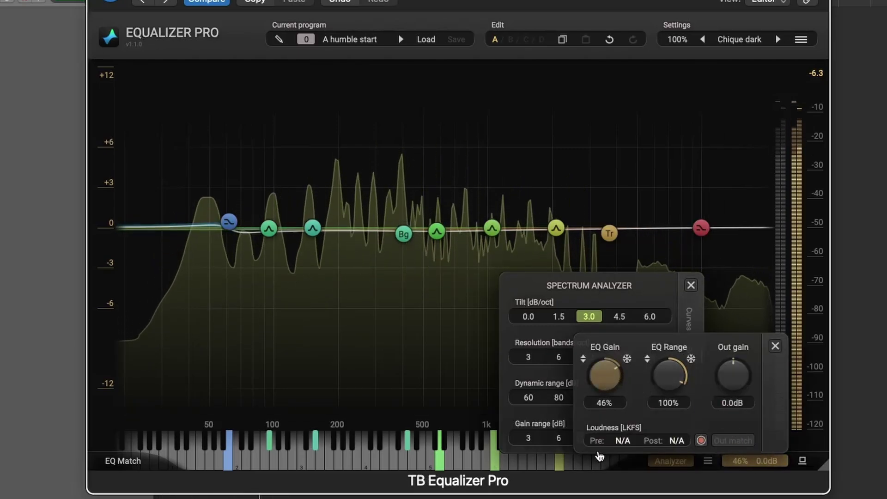
mouse_move(605, 418)
left_mouse_down()
mouse_move(606, 406)
mouse_move(615, 412)
left_mouse_up()
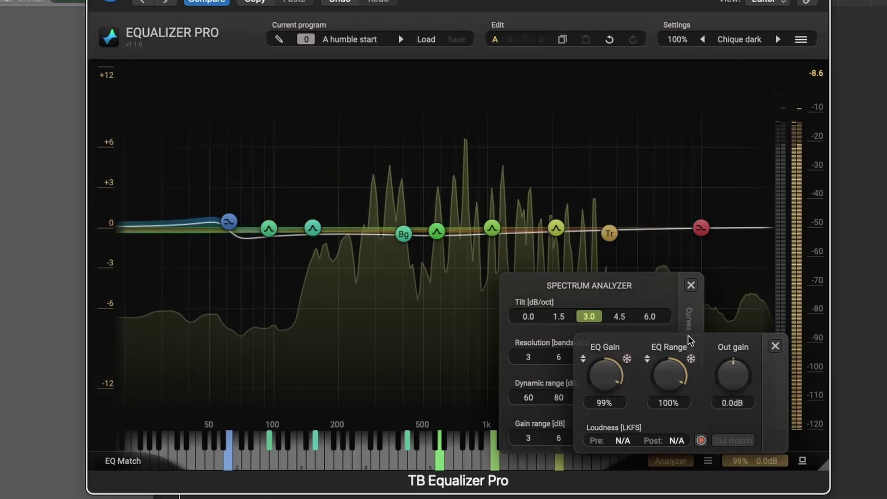
left_click(772, 346)
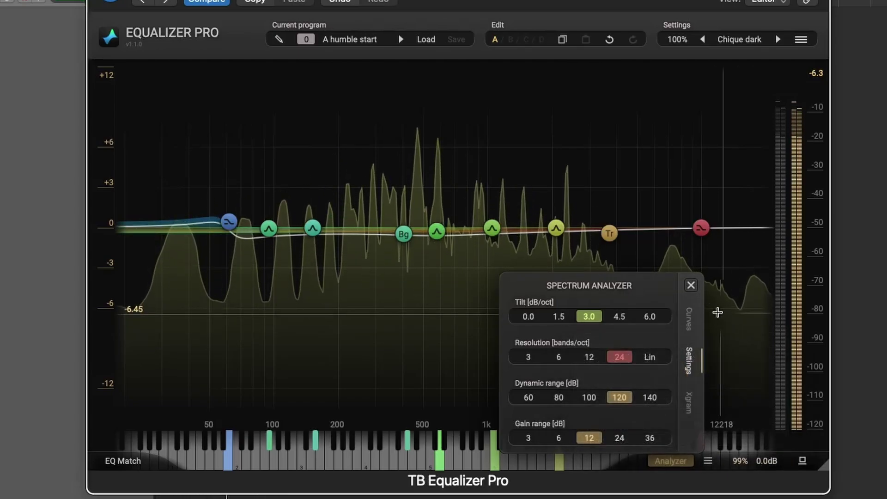
left_click(691, 285)
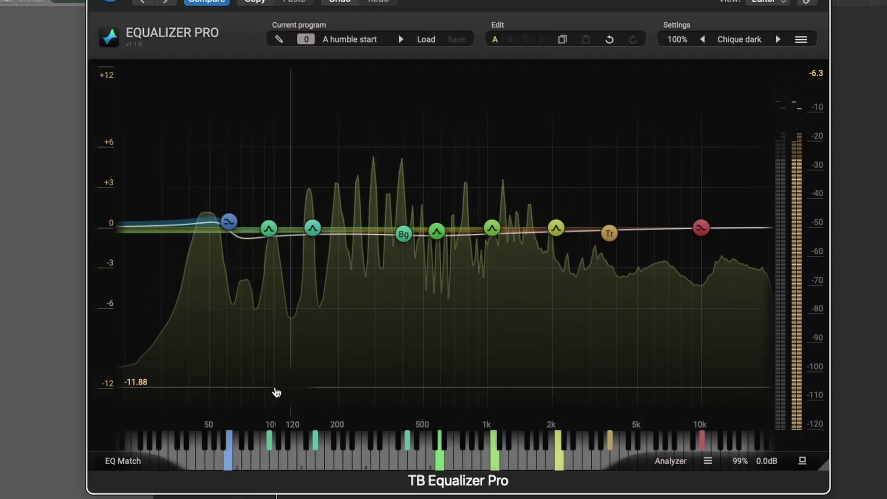
Examine the EQ Match options and the list of available programs
left_click(122, 461)
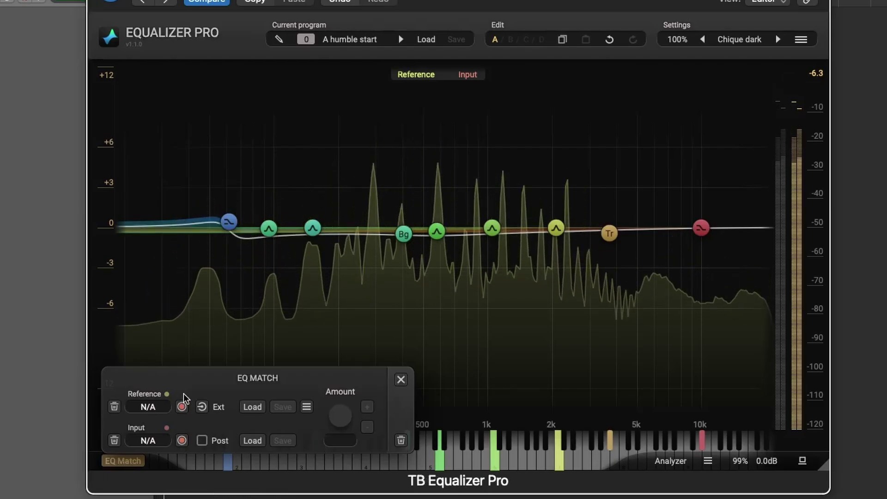
left_click(400, 379)
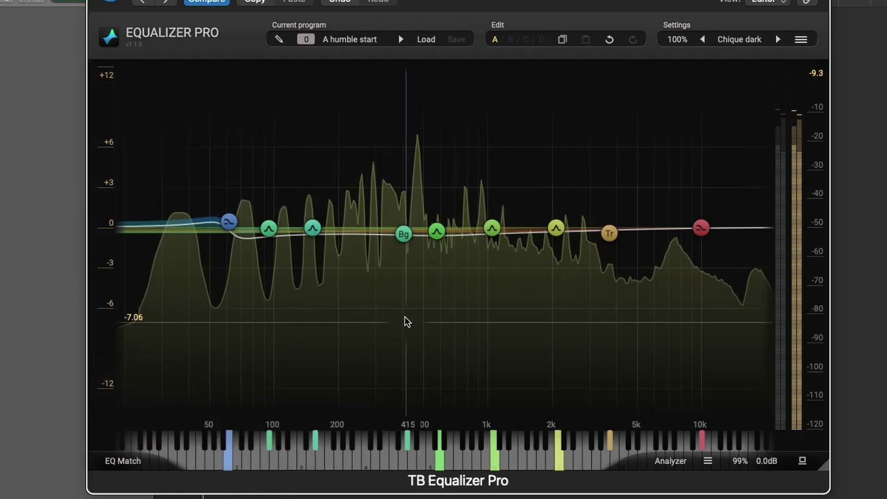
left_click(364, 45)
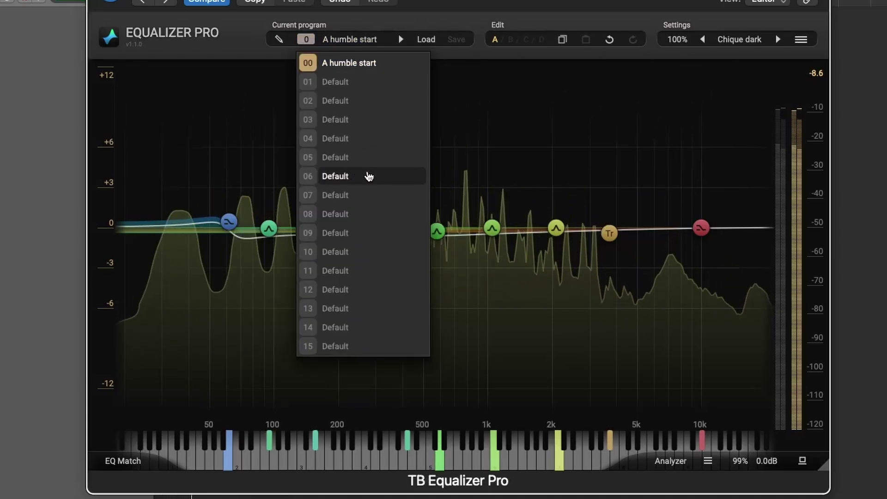
left_click(427, 17)
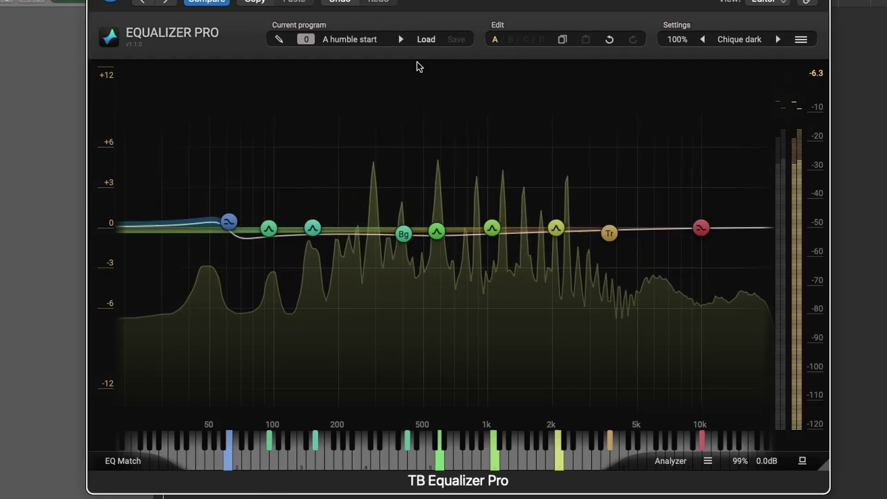
Switch to program 02 and add a 67 Hz lowshelf at -1.55 dB plus peaking bands at 596 Hz, -1.09 dB and 4444 Hz, -0.70 dB
left_click(383, 44)
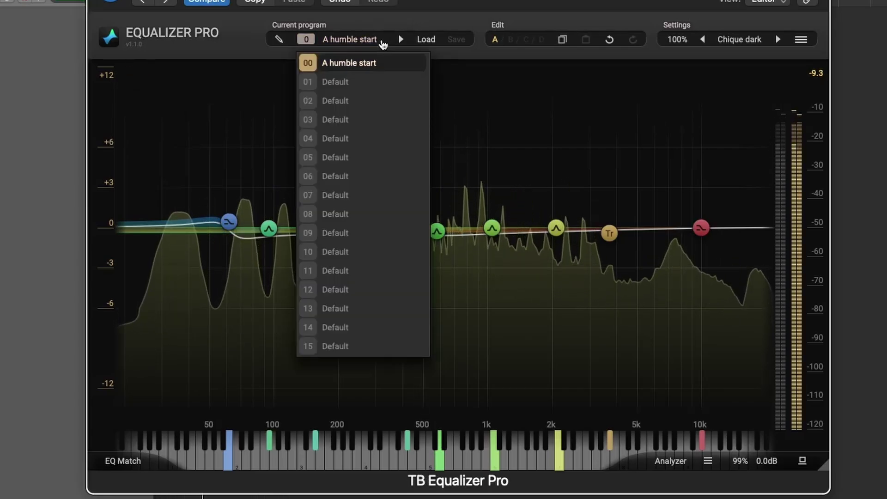
left_click(343, 103)
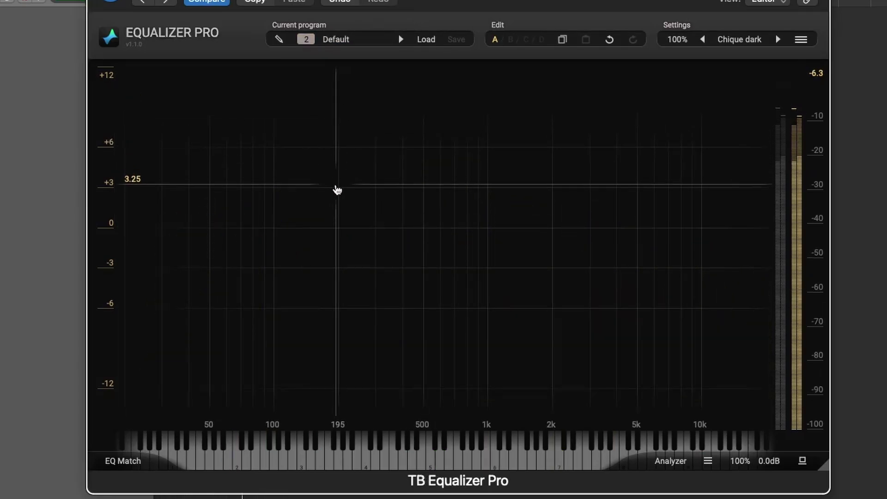
left_click(237, 252)
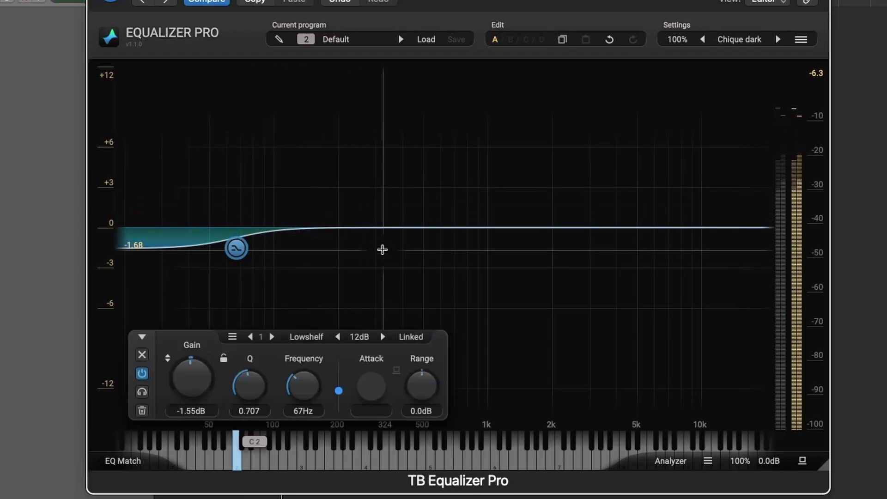
left_click(439, 243)
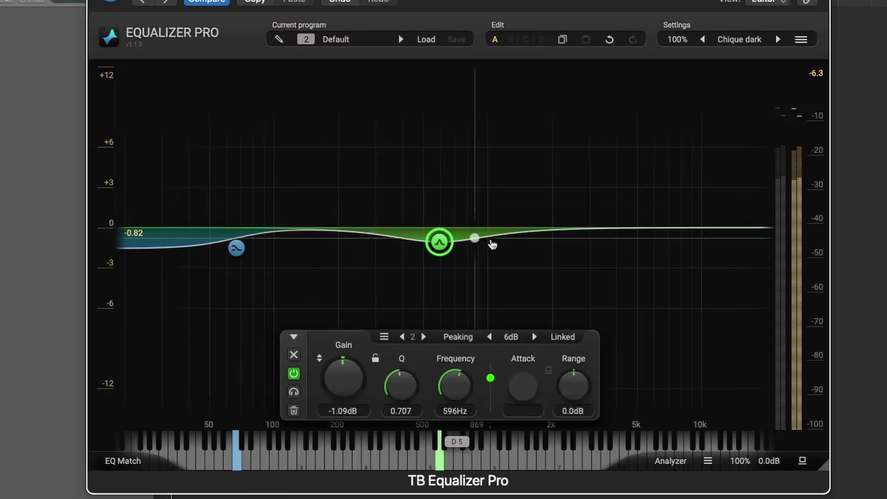
left_click(626, 237)
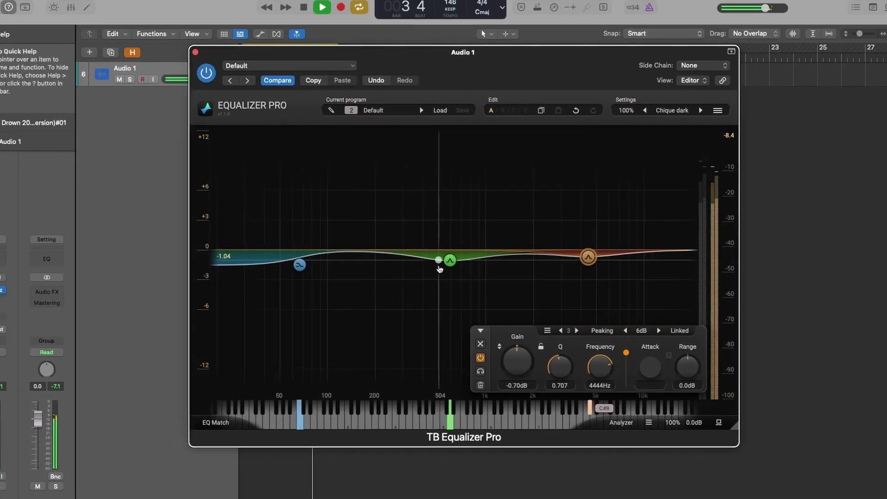
Return to the program A humble start and set its lowshelf band to 54 Hz with 1.34 dB gain
left_click(364, 127)
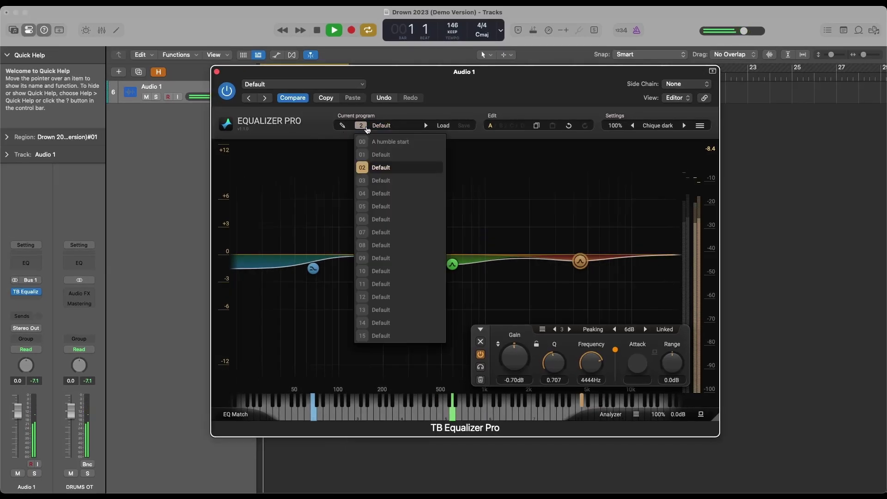
left_click(374, 142)
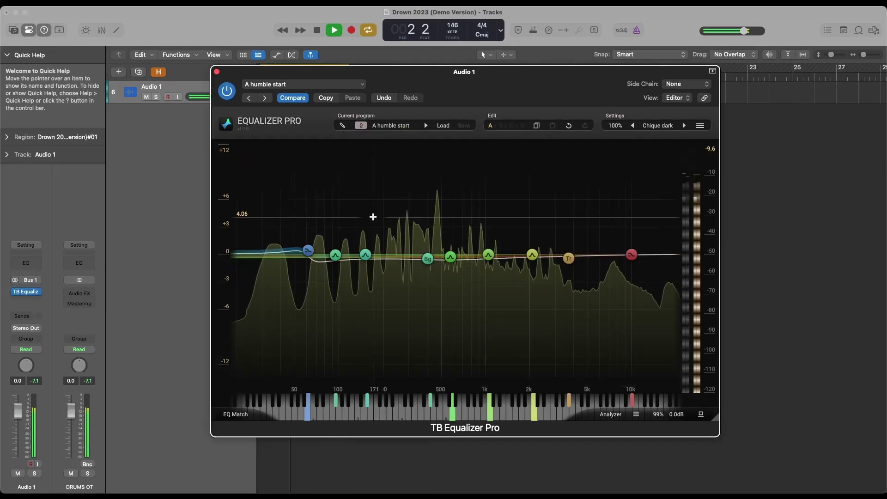
left_click_drag(308, 250, 299, 242)
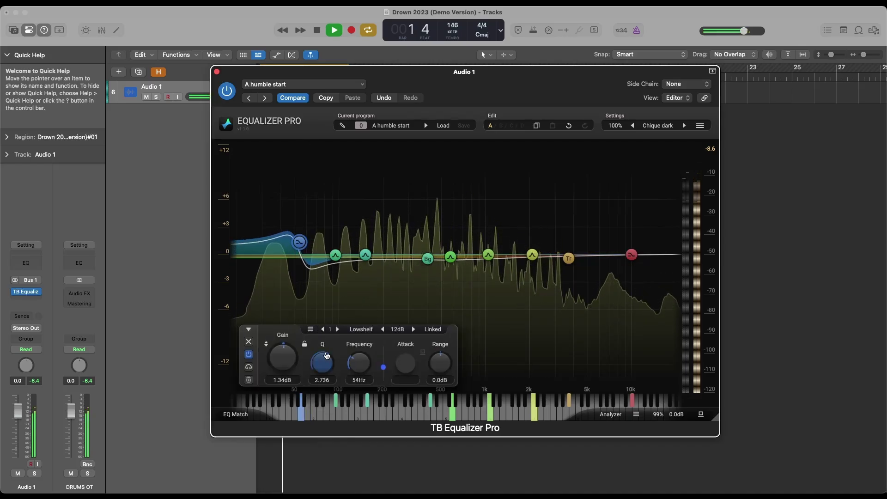